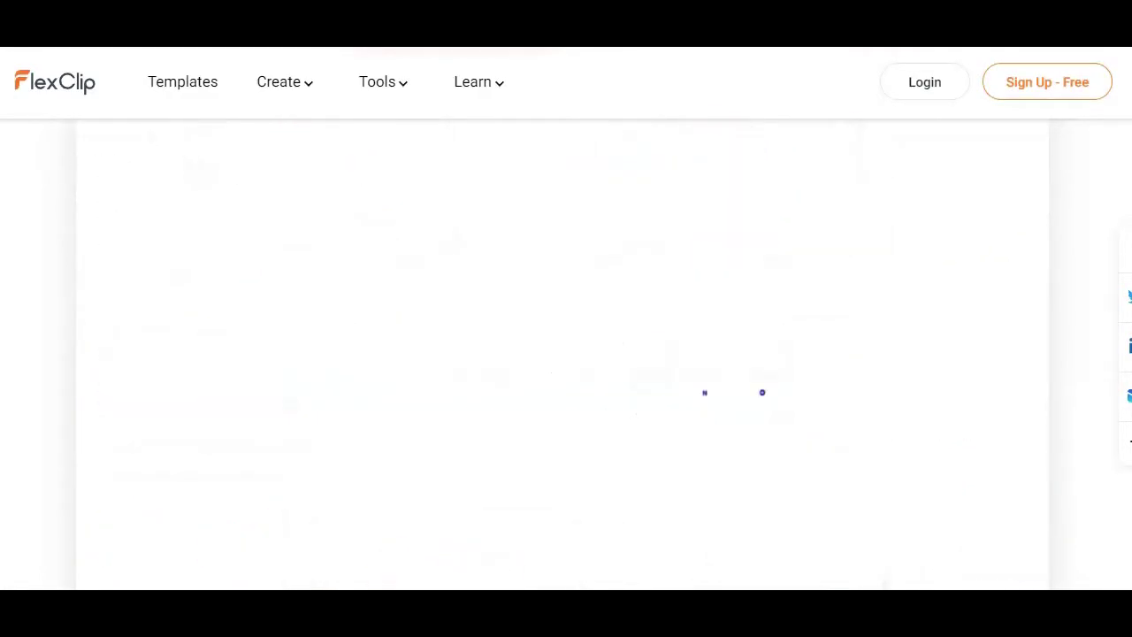
Step: Browse the video template gallery to locate the Inspirational Motion Quote template
left_click(198, 81)
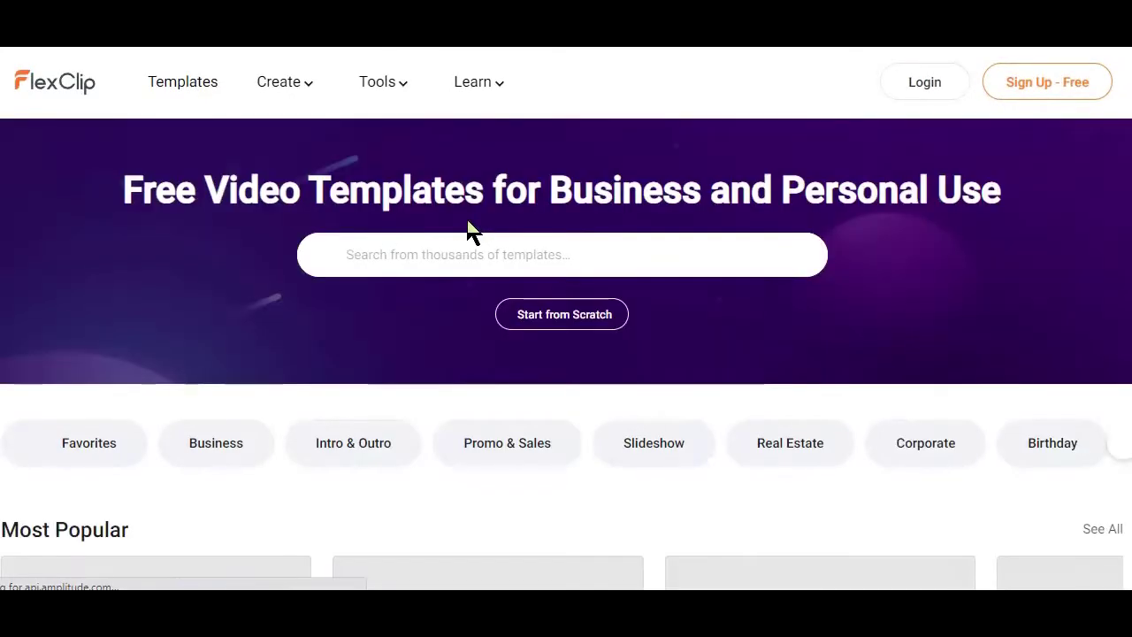
scroll(473, 232, "down", 1)
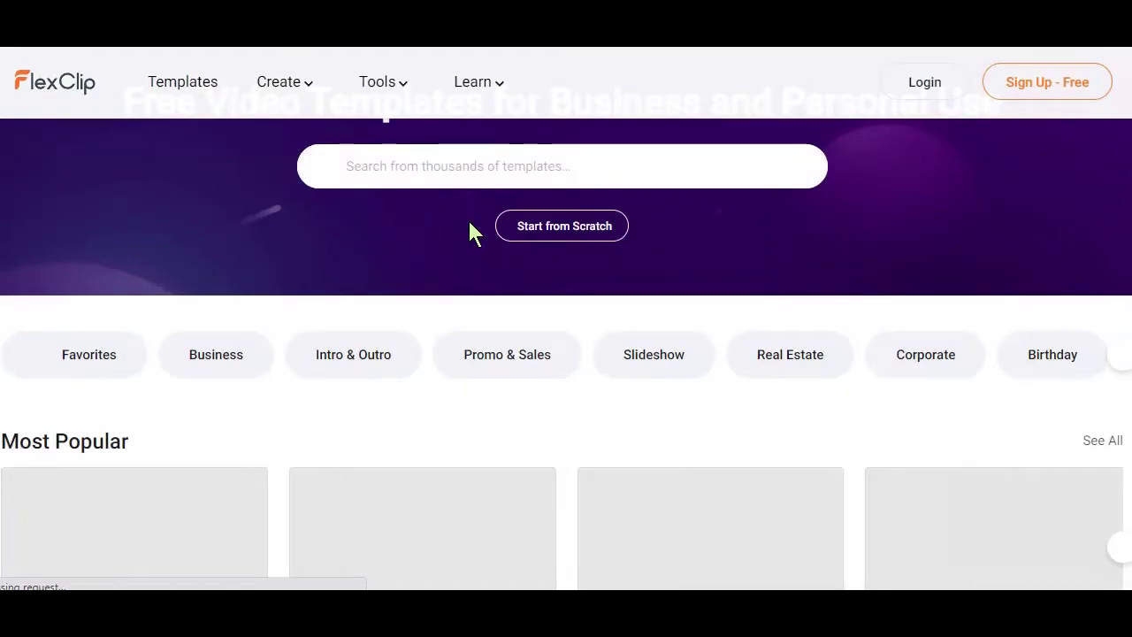
scroll(470, 223, "down", 2)
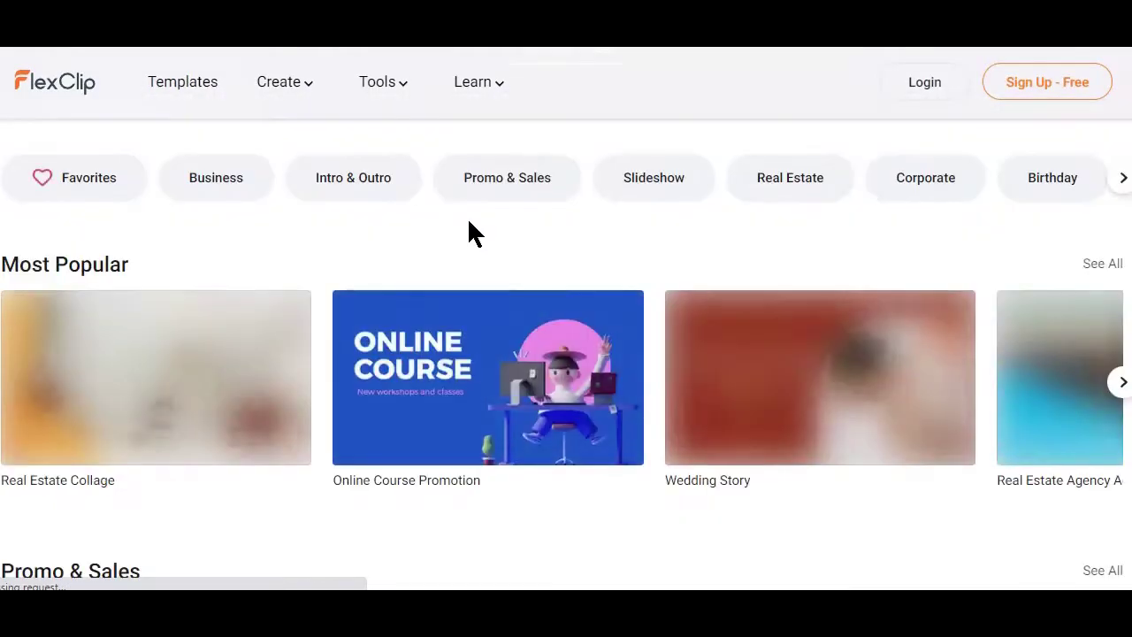
scroll(469, 223, "down", 2)
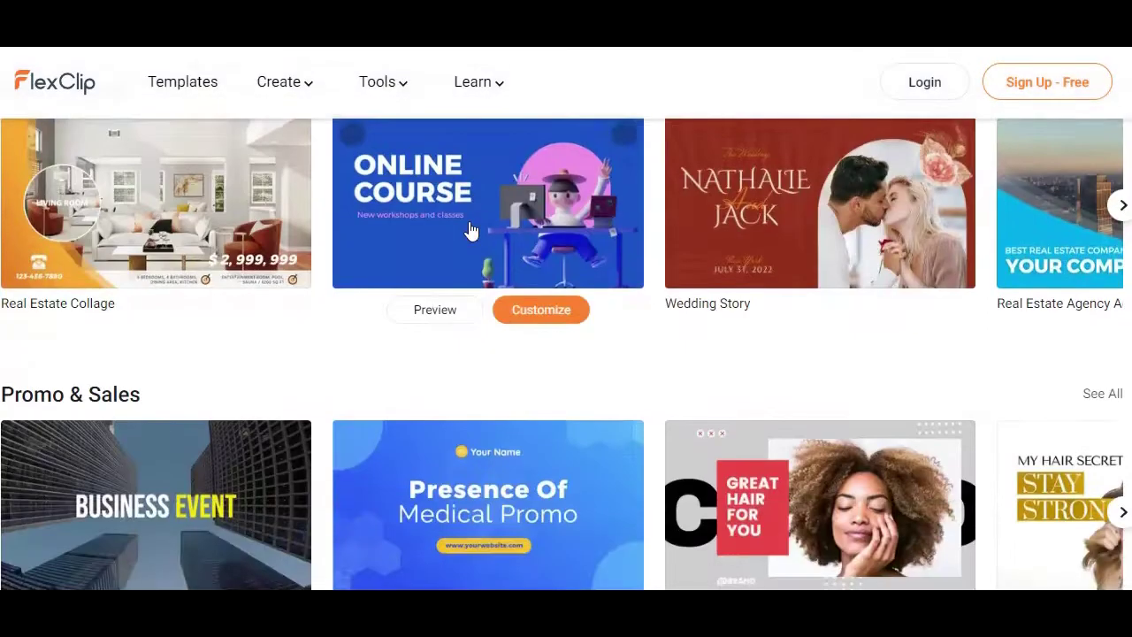
scroll(469, 227, "down", 2)
scroll(470, 223, "down", 4)
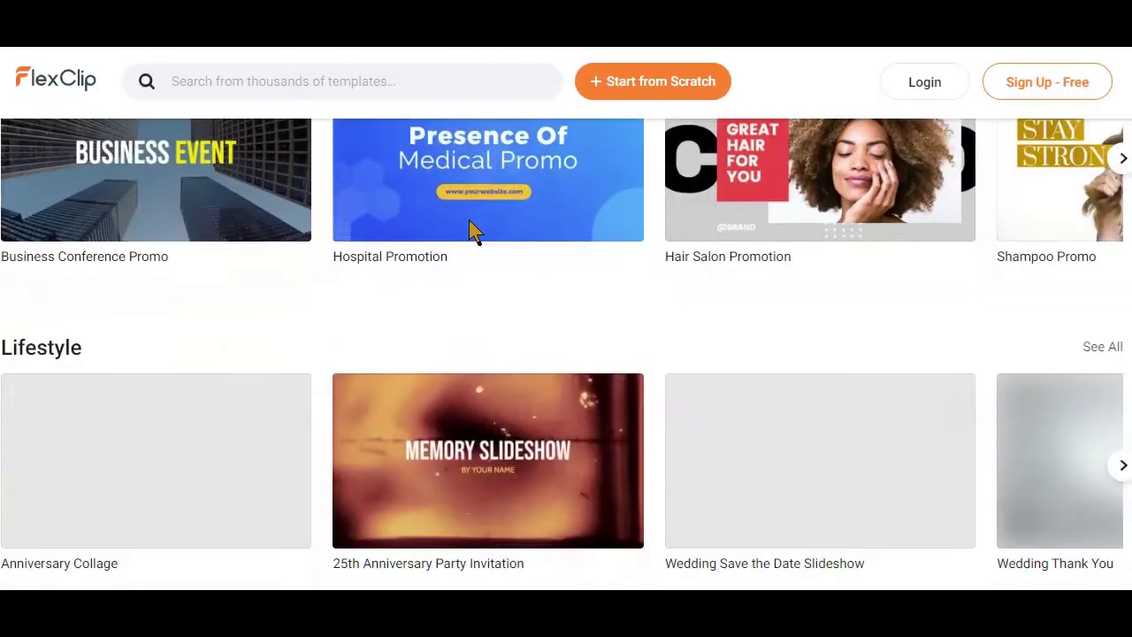
scroll(470, 222, "down", 4)
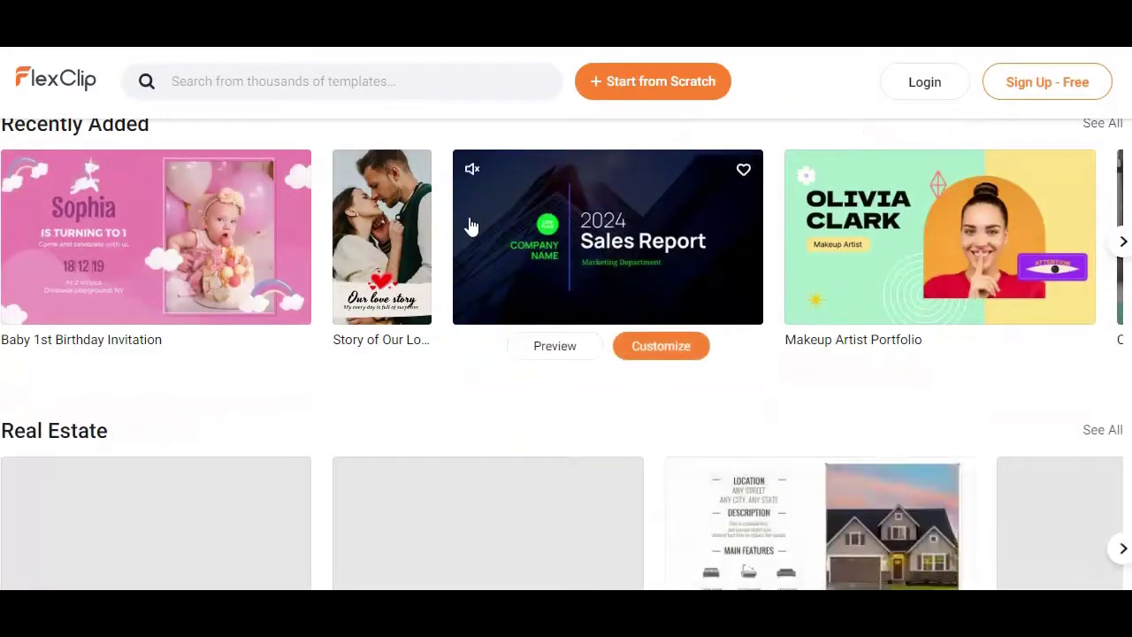
scroll(471, 222, "down", 2)
scroll(469, 228, "down", 4)
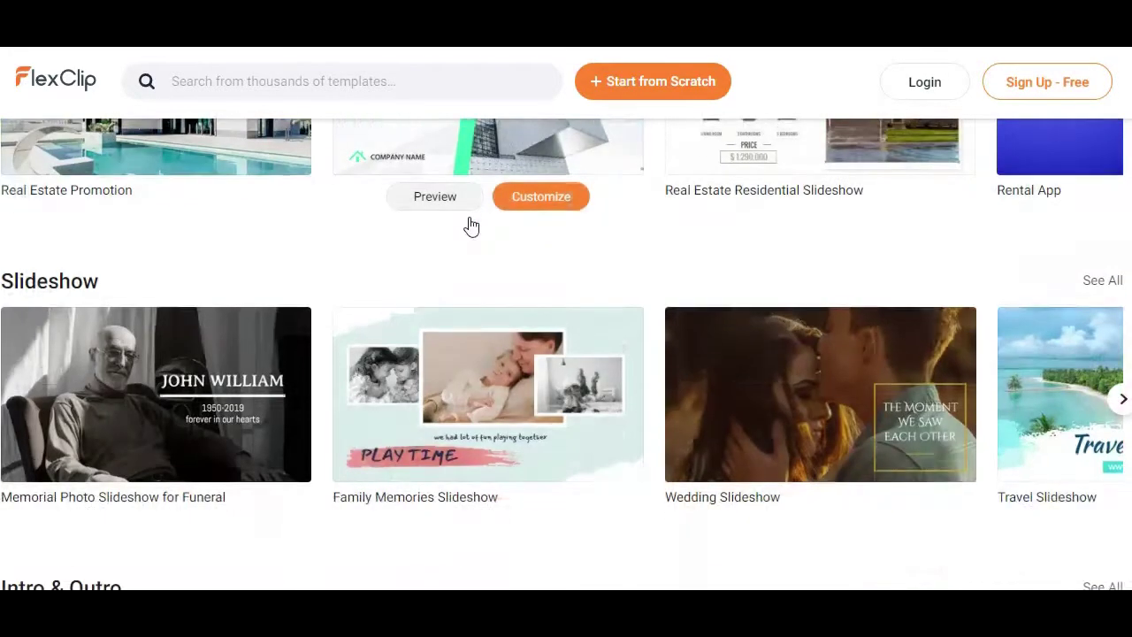
scroll(469, 228, "down", 5)
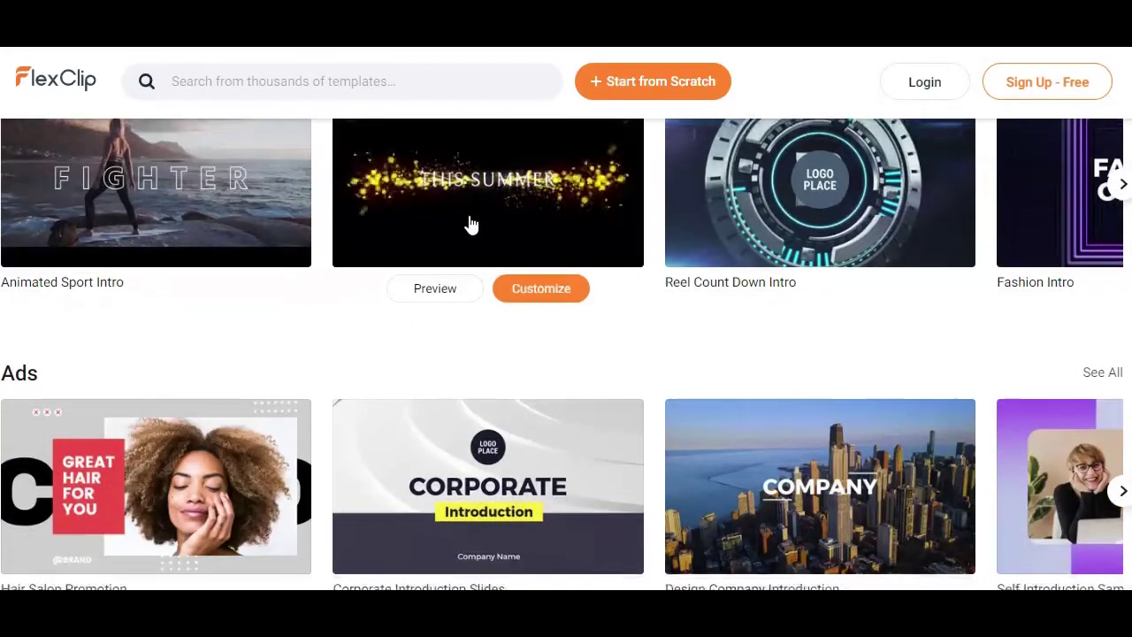
scroll(470, 226, "down", 3)
scroll(471, 222, "up", 8)
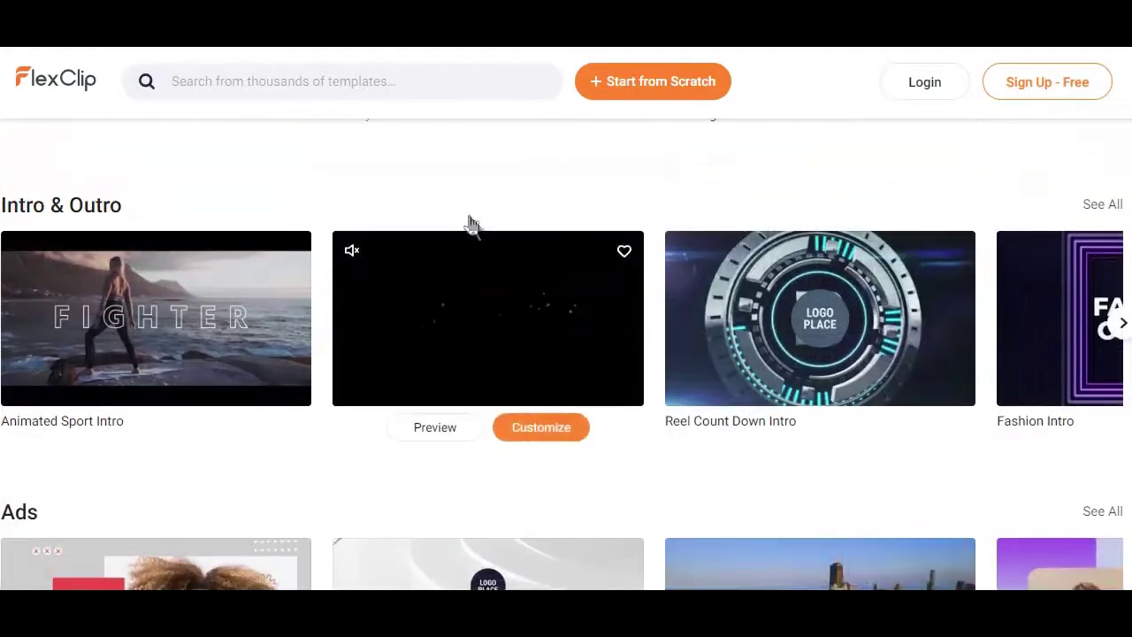
scroll(471, 225, "up", 8)
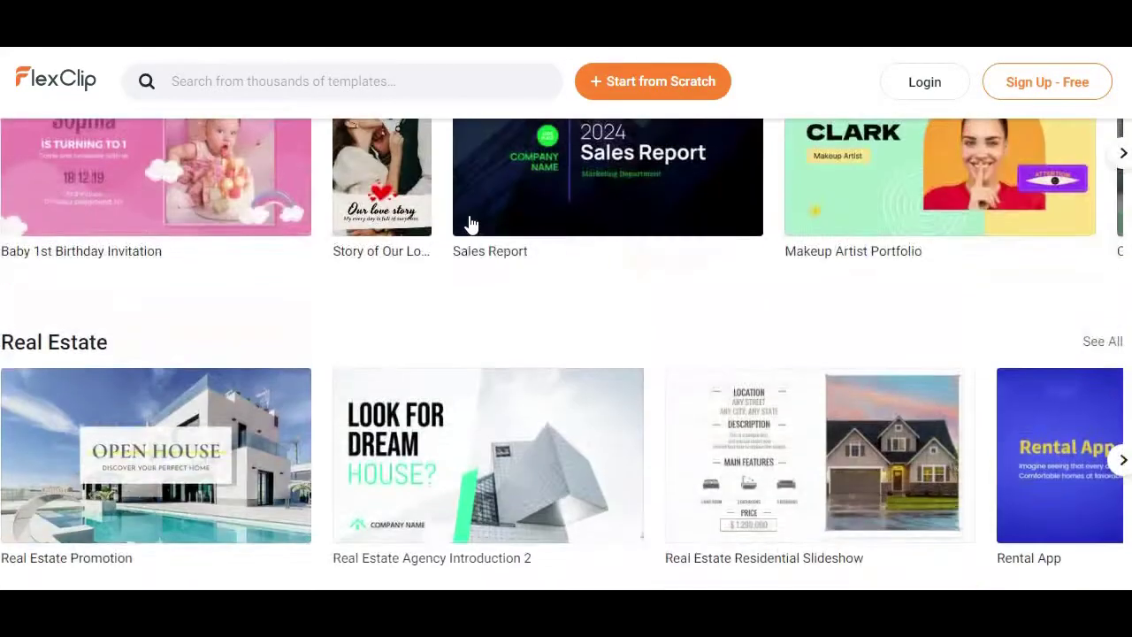
scroll(471, 226, "up", 9)
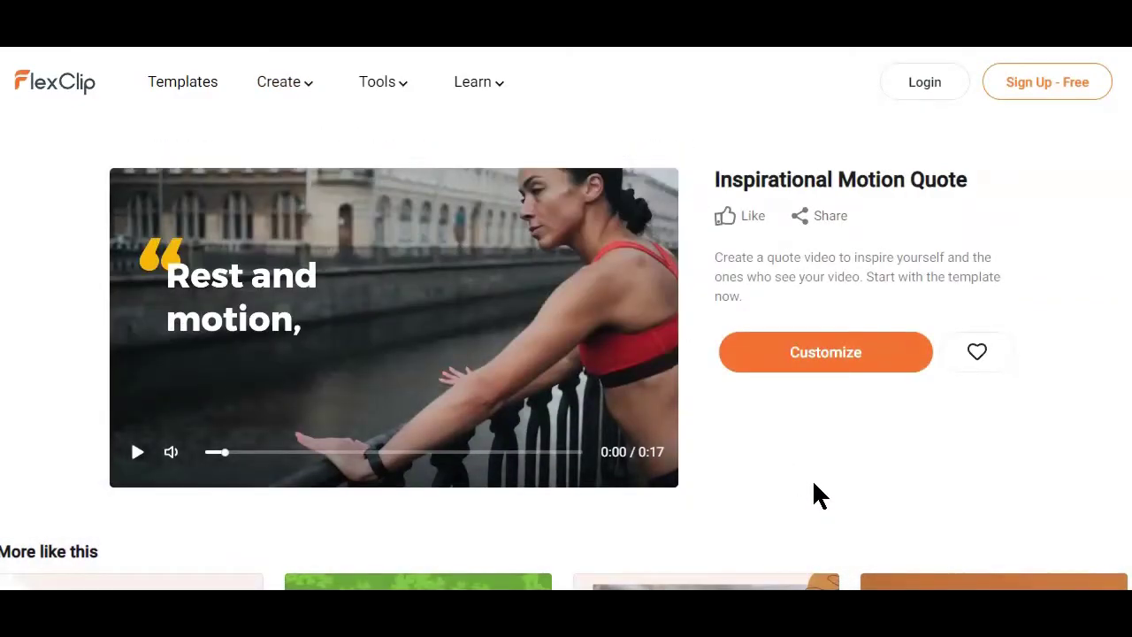
scroll(849, 430, "down", 2)
Step: Customize the 0:17 Inspirational Motion Quote template to bring up the edit mode choice
scroll(854, 429, "up", 2)
left_click(825, 365)
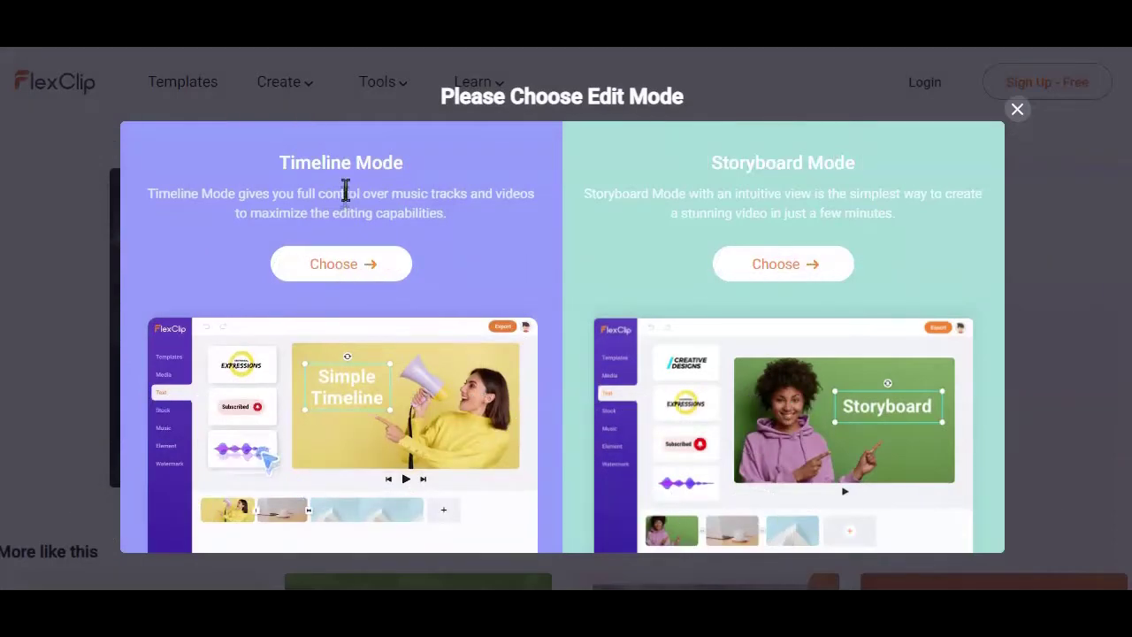
Step: Choose Timeline Mode to load the three-scene, 00:17.8 template in the timeline editor
left_click(349, 266)
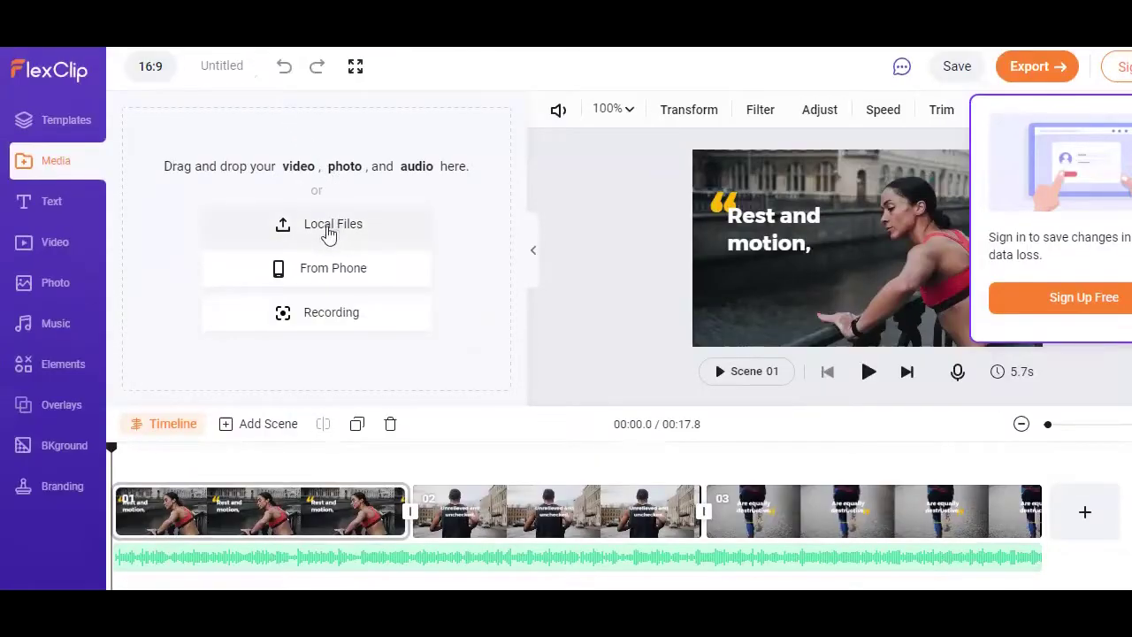
Step: Upload the recorded mp3 file from the computer via Local Files
left_click(323, 236)
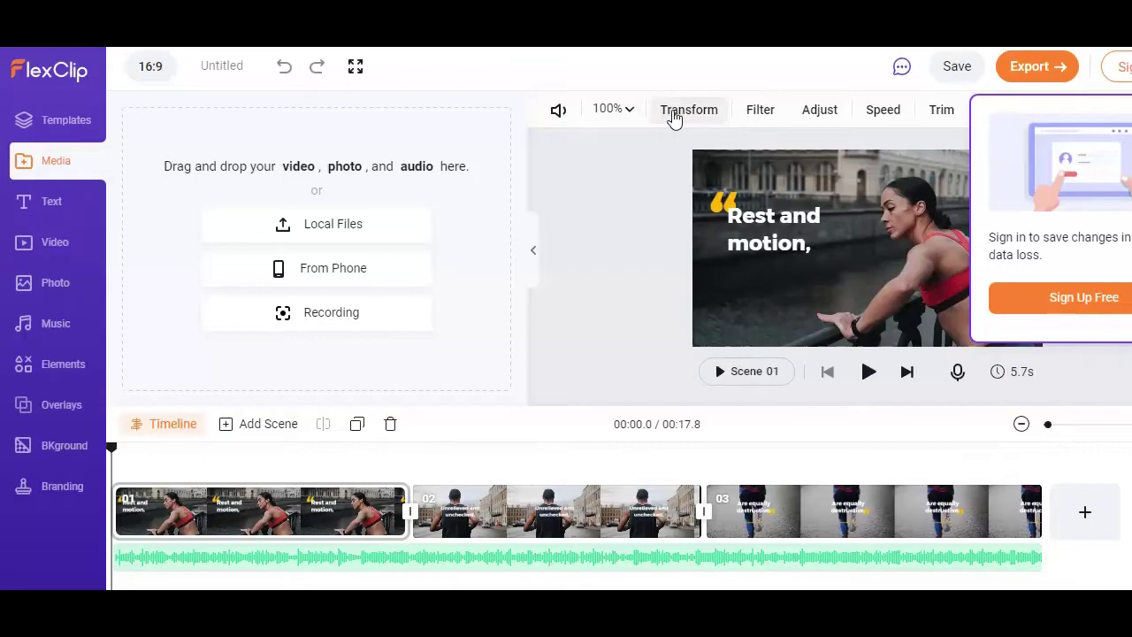
left_click(760, 110)
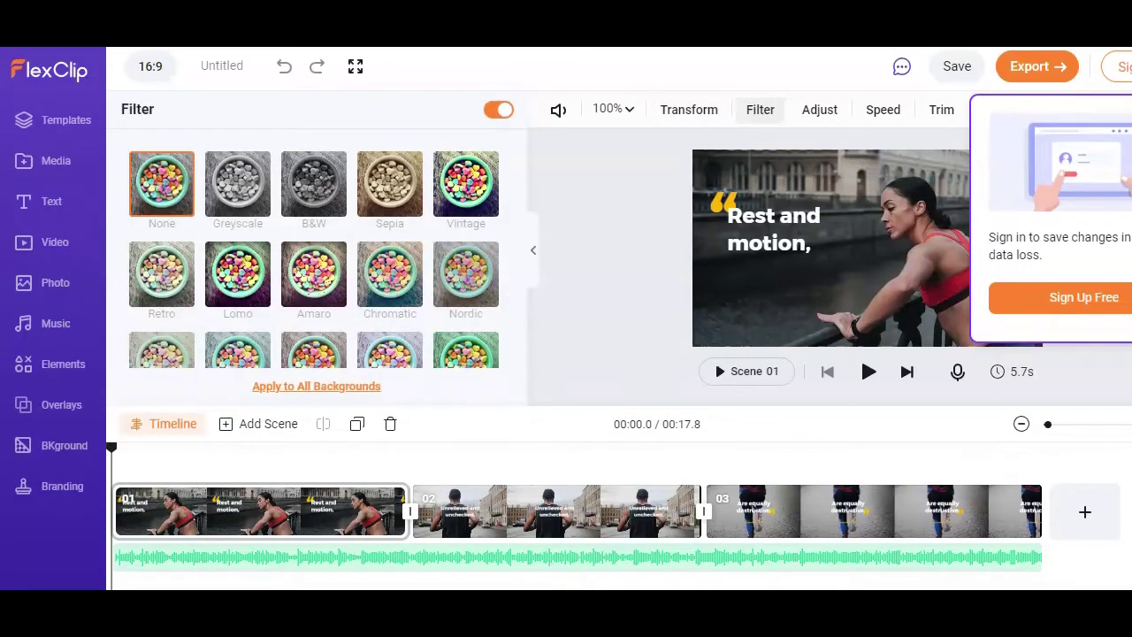
left_click(816, 115)
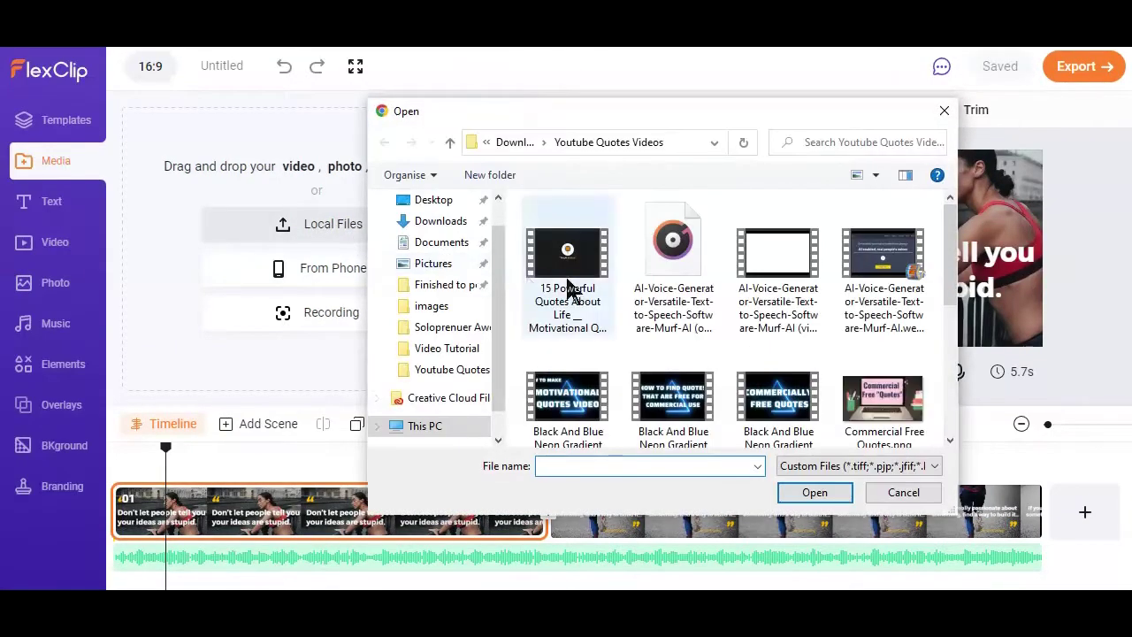
scroll(725, 319, "down", 3)
left_click(884, 256)
left_click(816, 498)
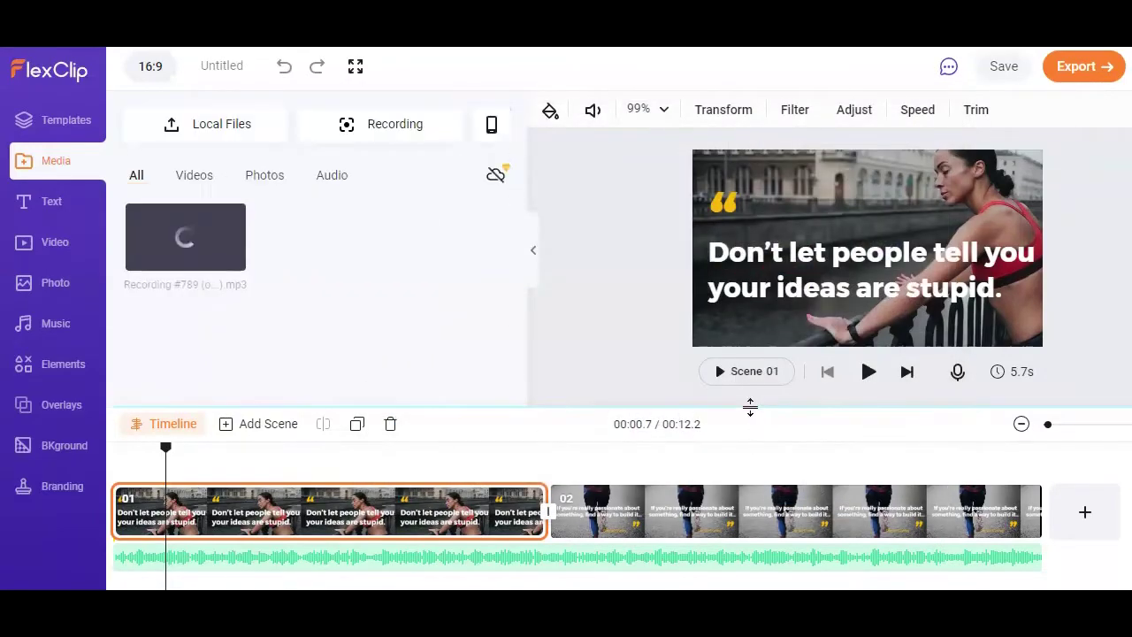
Step: Filter the media library to Audio and add the uploaded recording as a second audio track
left_click(336, 185)
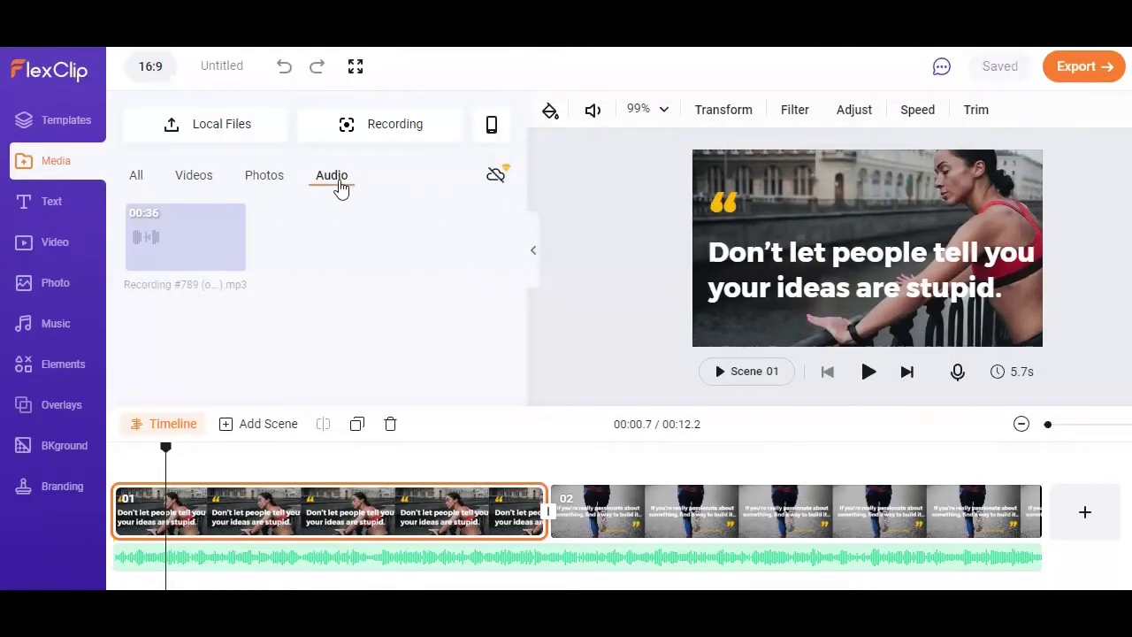
left_click(230, 256)
left_click(719, 252)
key("ctrl+c")
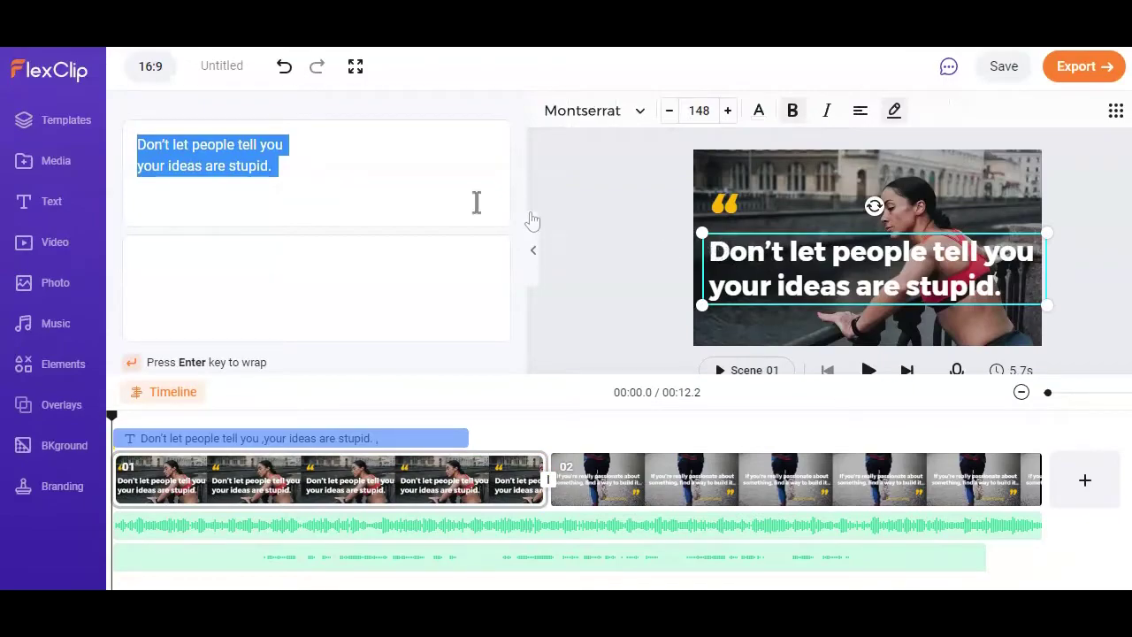
Step: Replace the first quote with the rewrapped "Don't let people tell you your ideas are stupid."
right_click(204, 157)
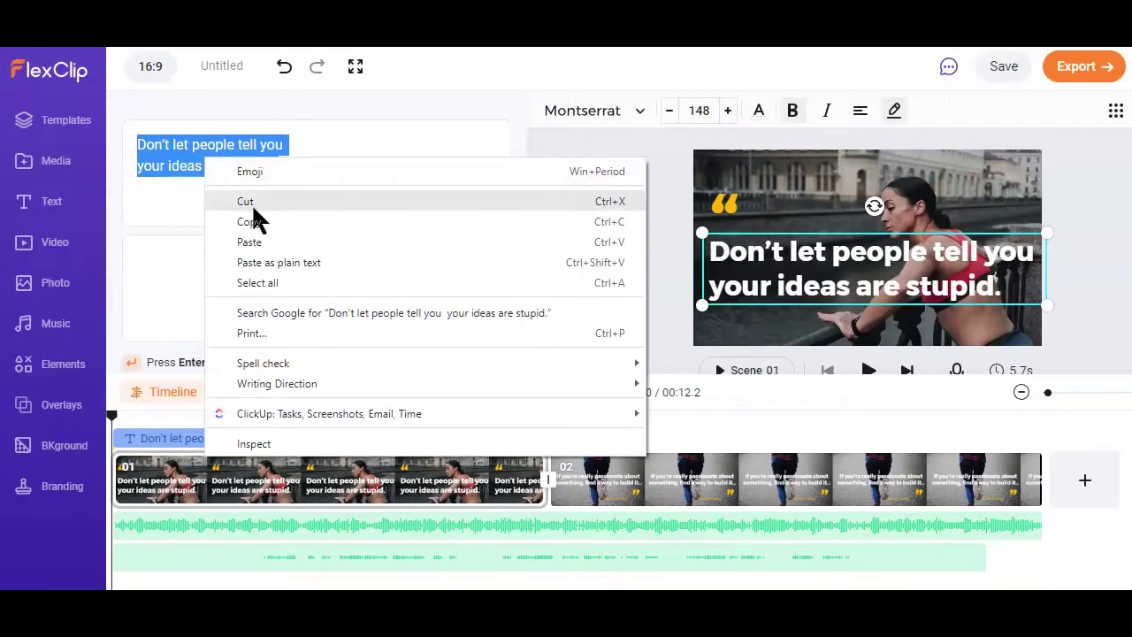
left_click(253, 243)
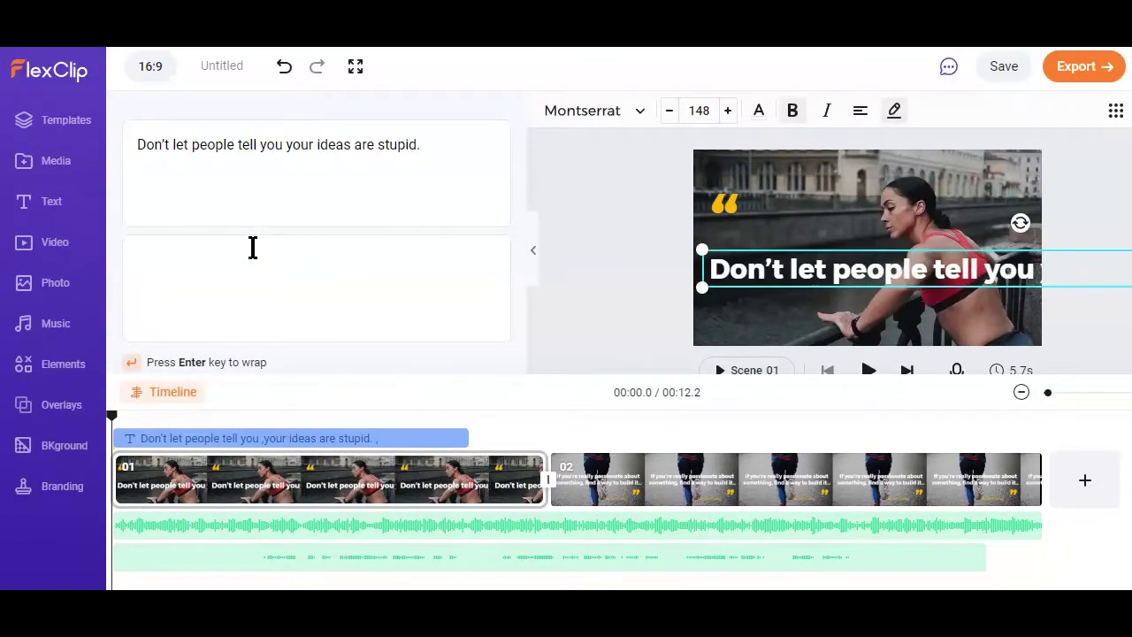
left_click(718, 259)
Step: Colour the first scene's quote text yellow
left_click(758, 109)
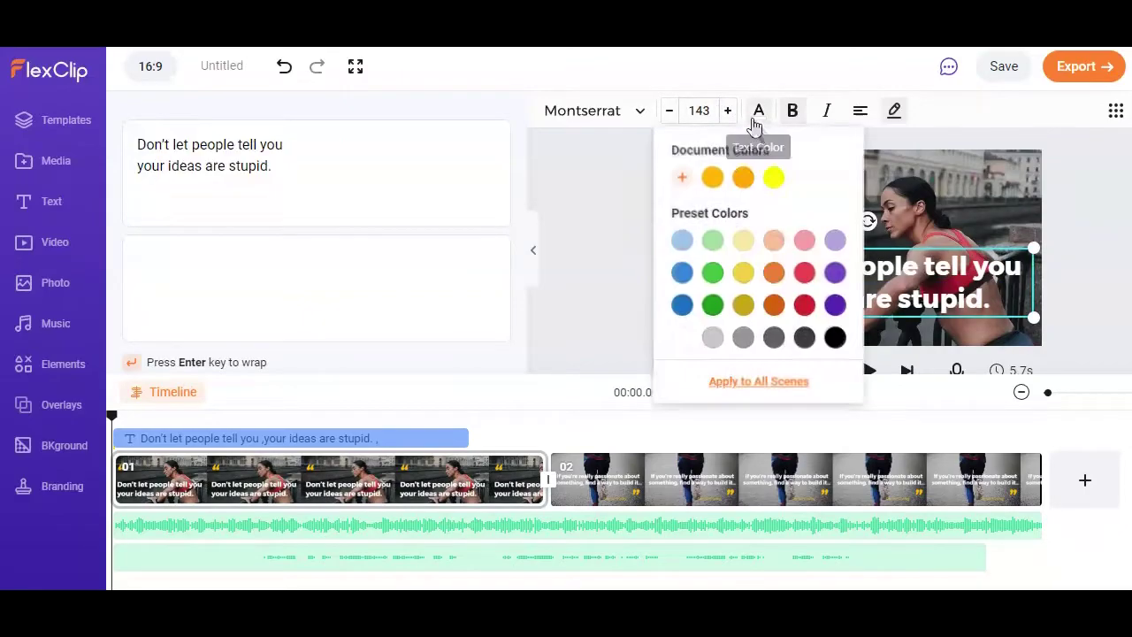
left_click(775, 182)
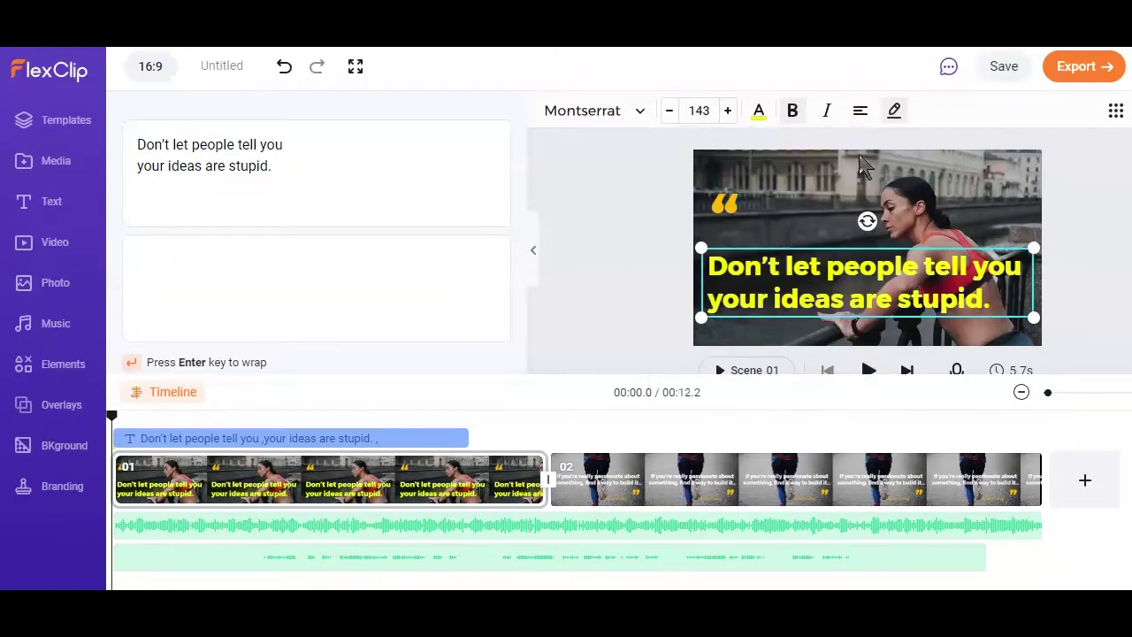
left_click_drag(630, 478, 693, 484)
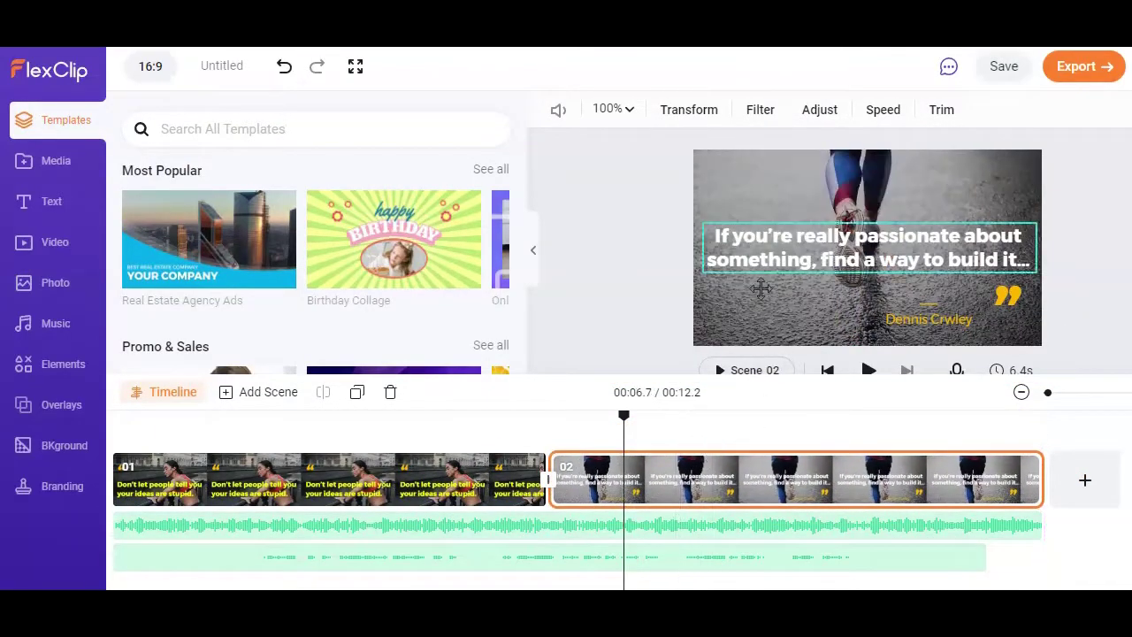
Step: Paste the Scene 02 quote "If you're really passionate about something…" and wrap it onto two lines
left_click(724, 239)
double_click(723, 239)
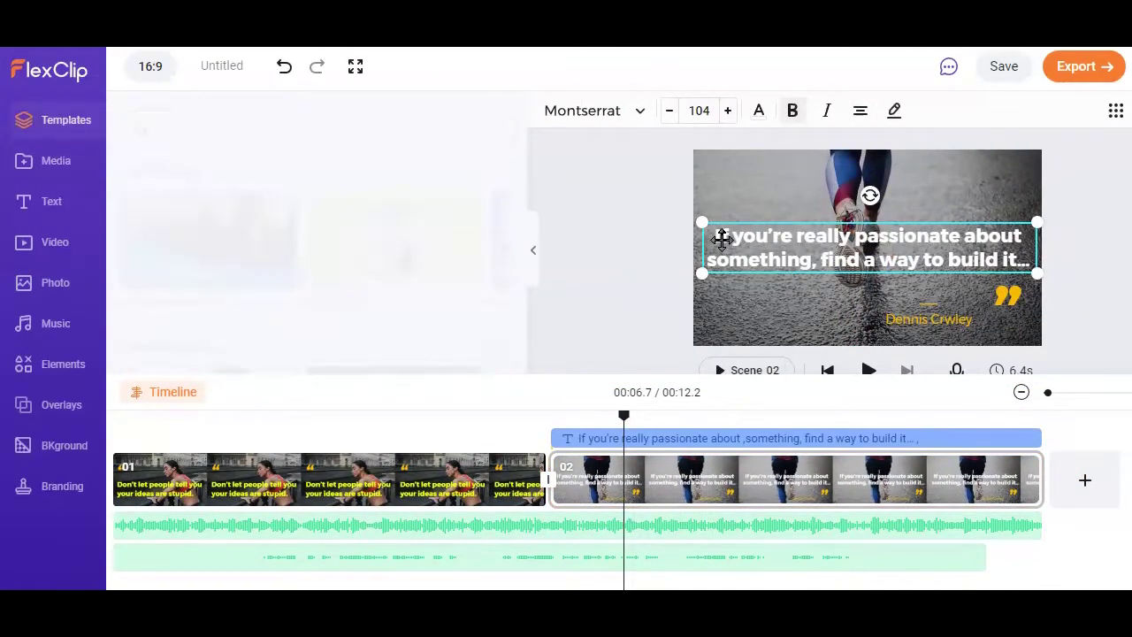
right_click(298, 142)
left_click(345, 222)
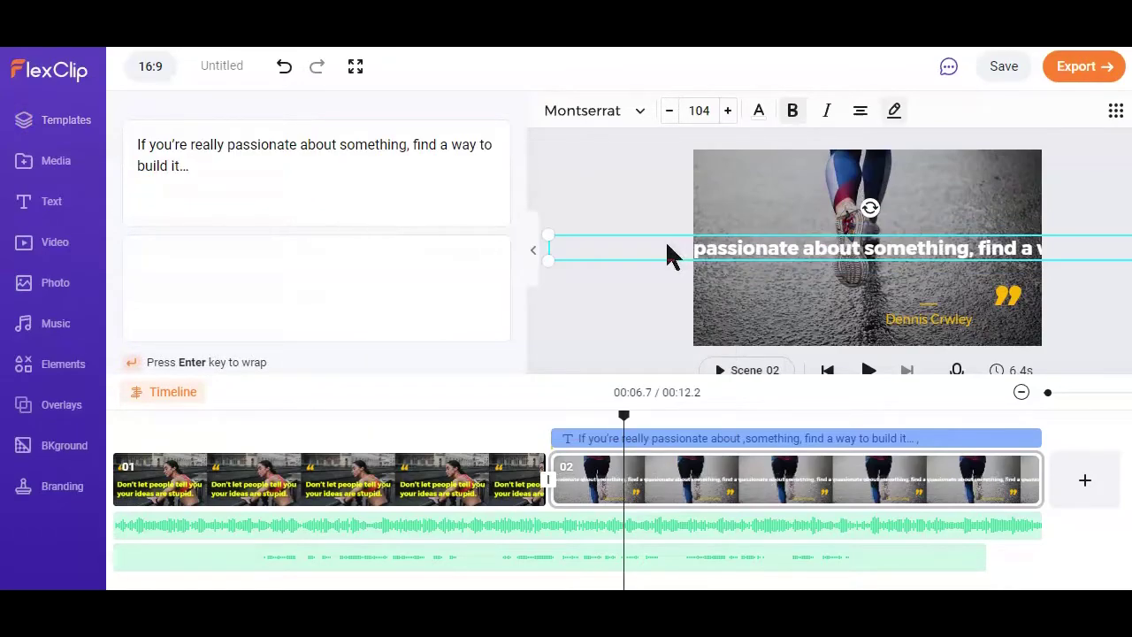
key("Return")
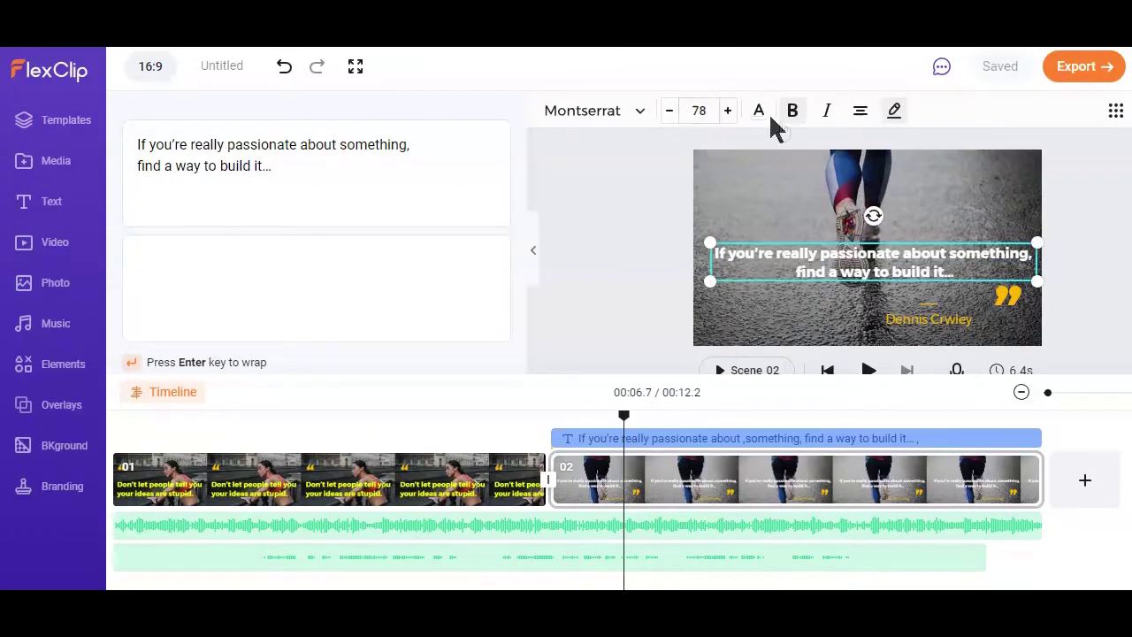
Step: Make the second quote yellow and play the video from the beginning
triple_click(316, 157)
left_click_drag(316, 157, 245, 164)
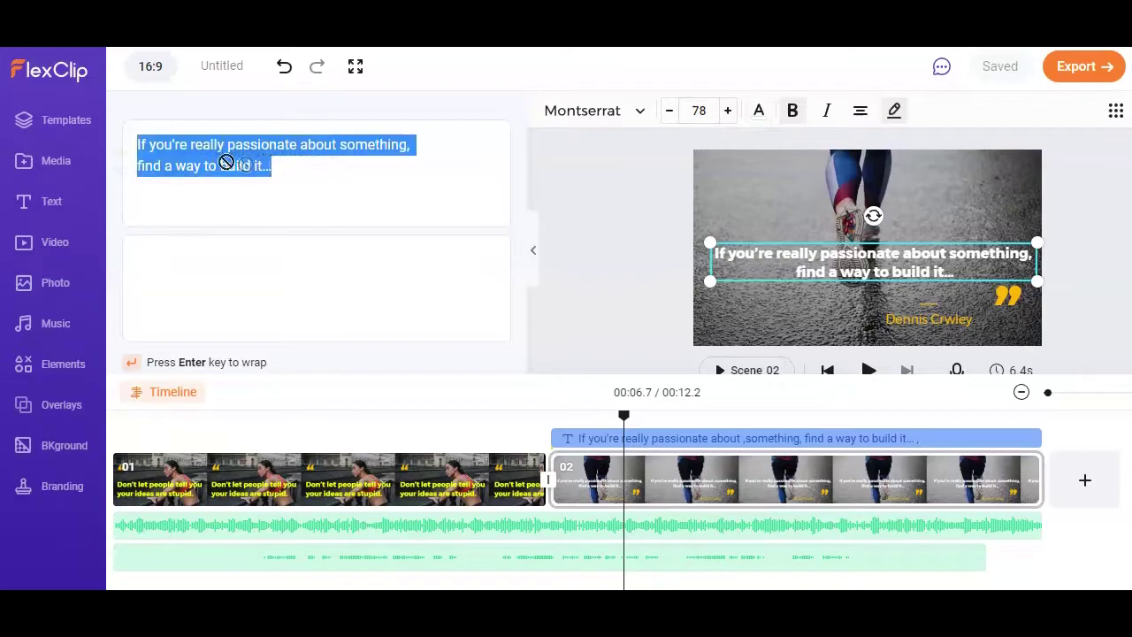
left_click(761, 118)
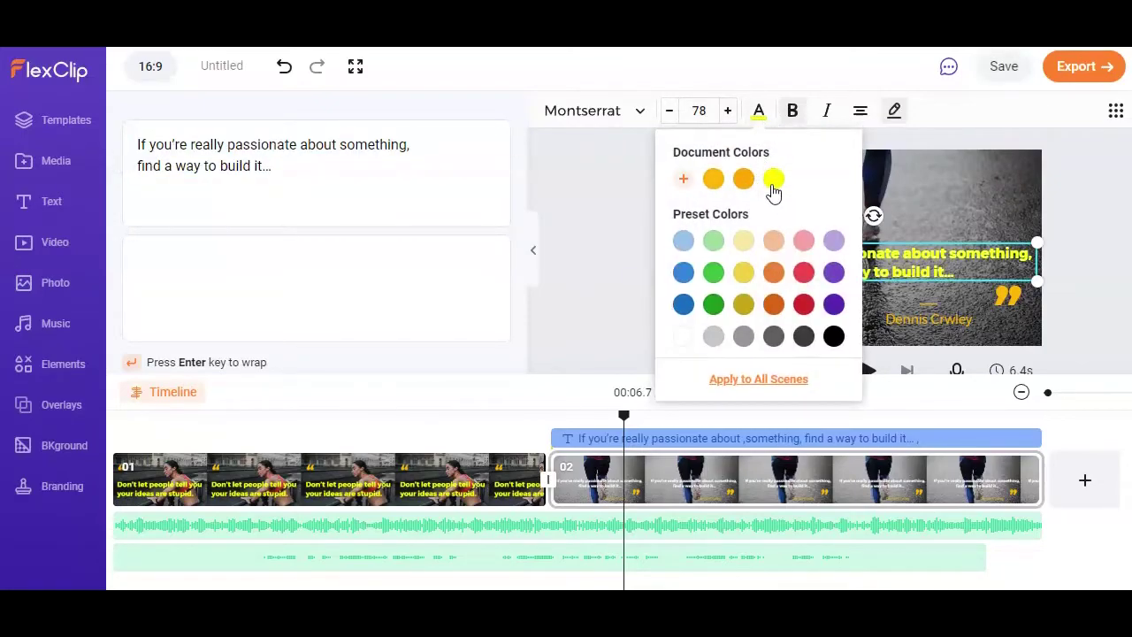
left_click(973, 232)
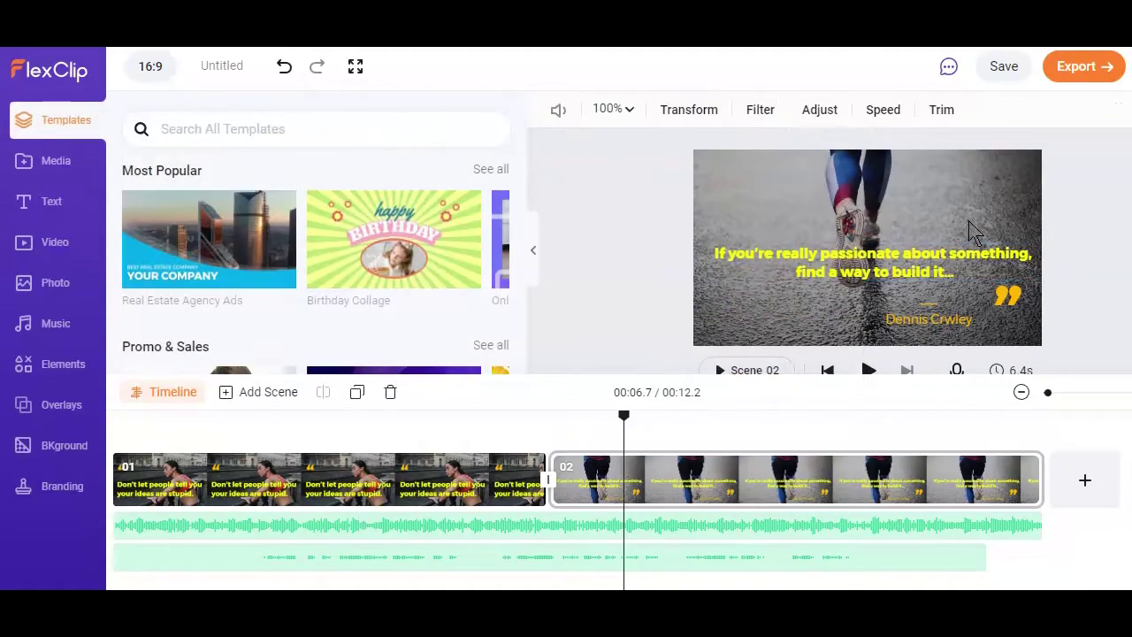
left_click(829, 372)
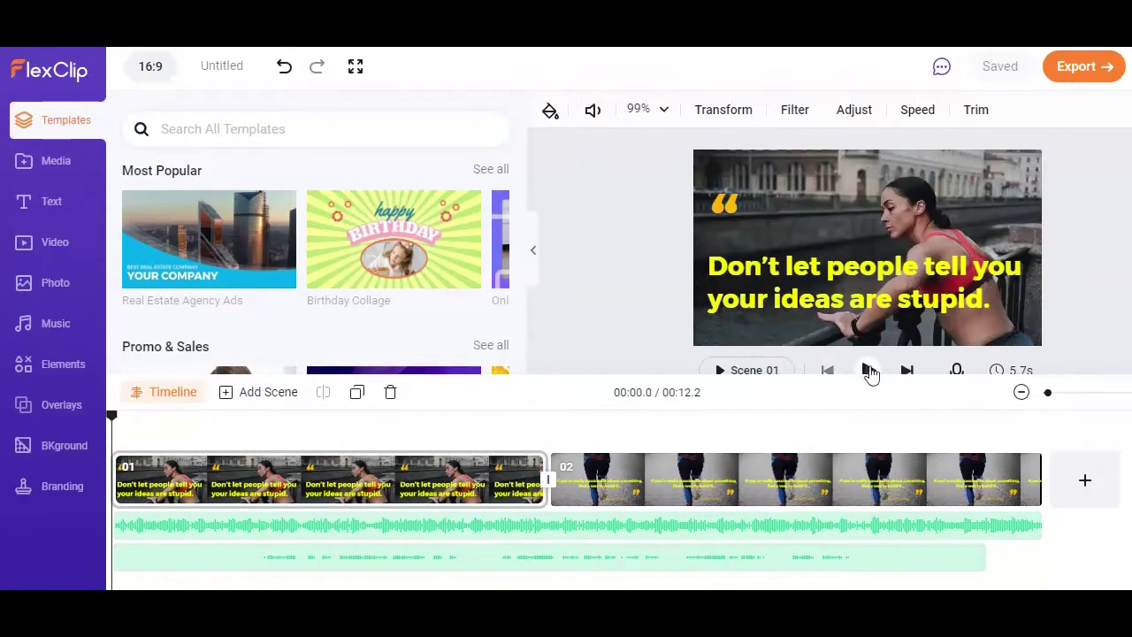
left_click(869, 373)
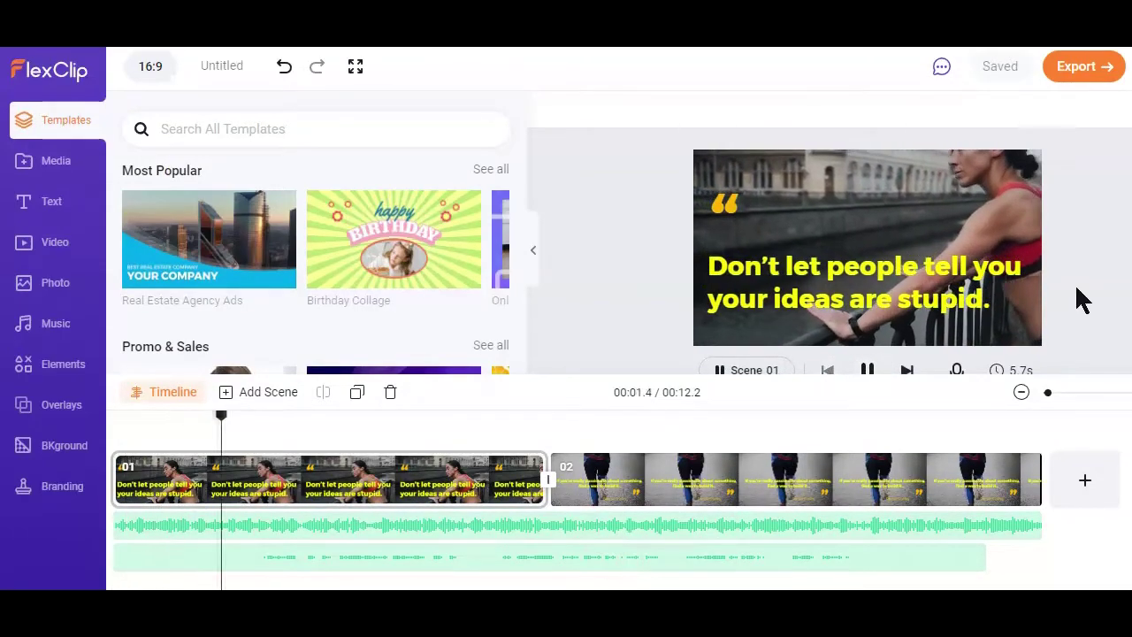